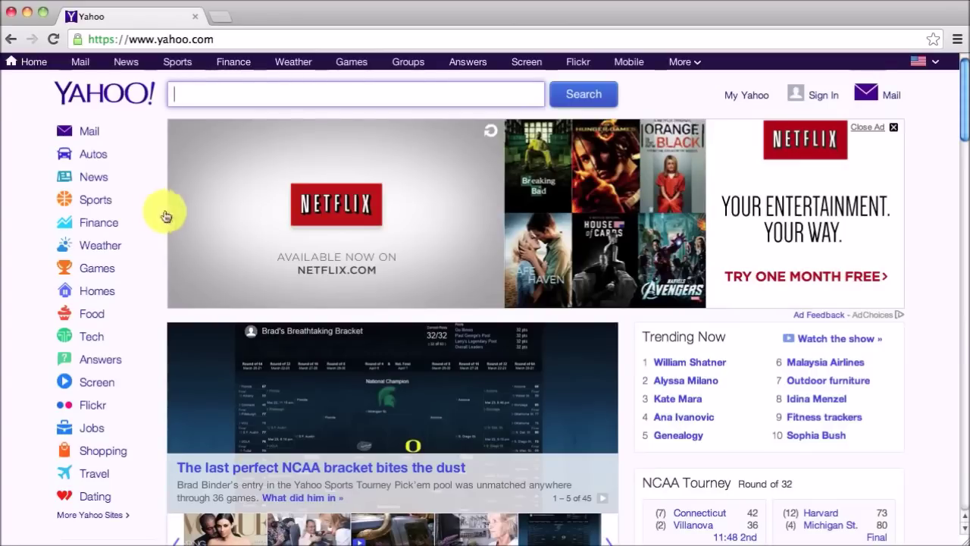
Open the Yahoo sign-in page from the Sign In option at the top right.
click(827, 106)
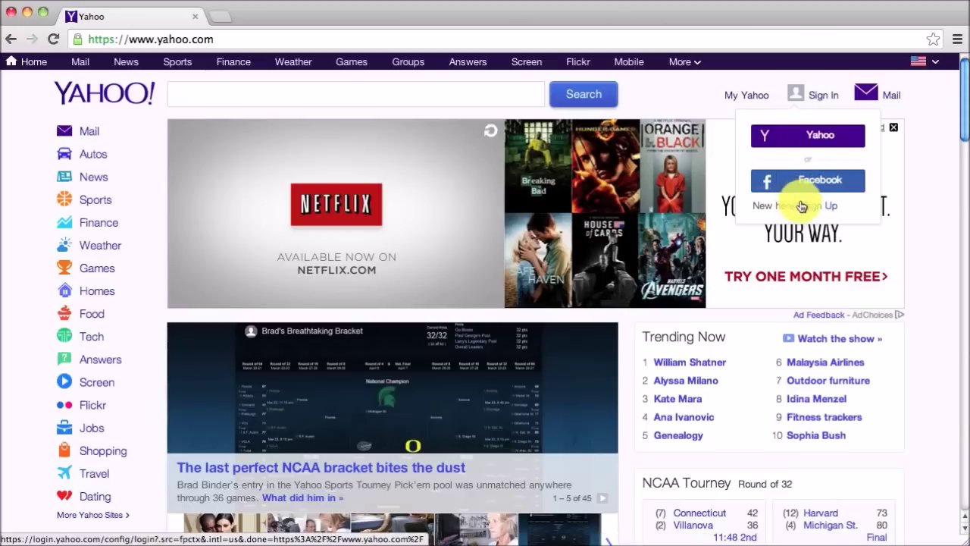
click(823, 94)
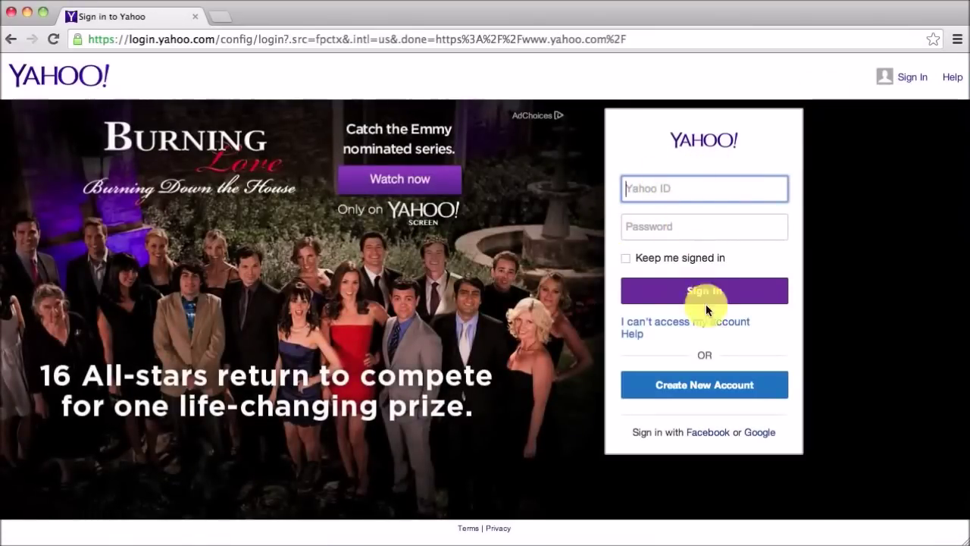
Start creating a new Yahoo account from the sign-in page.
click(695, 391)
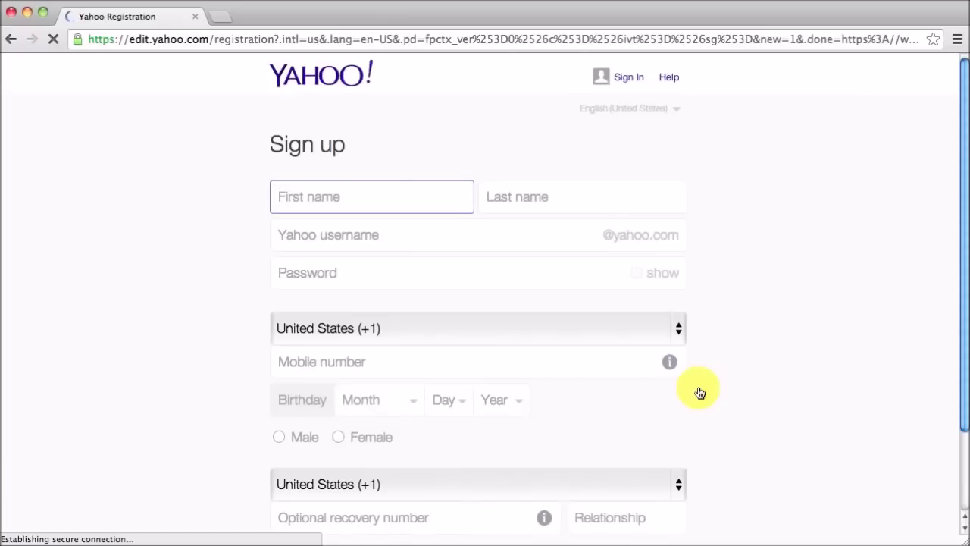
Enter the user's first and last name in the sign-up form.
scroll(566, 325, down, 1)
click(400, 156)
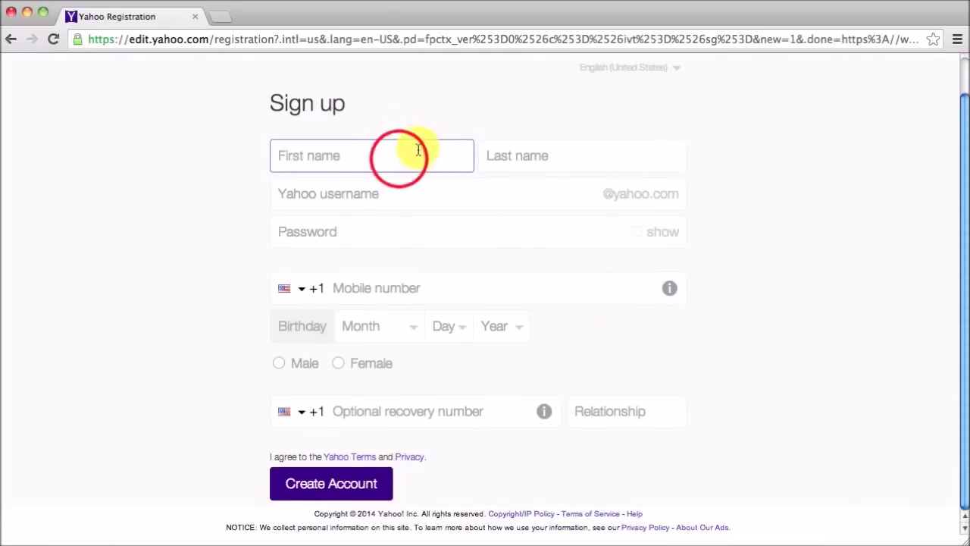
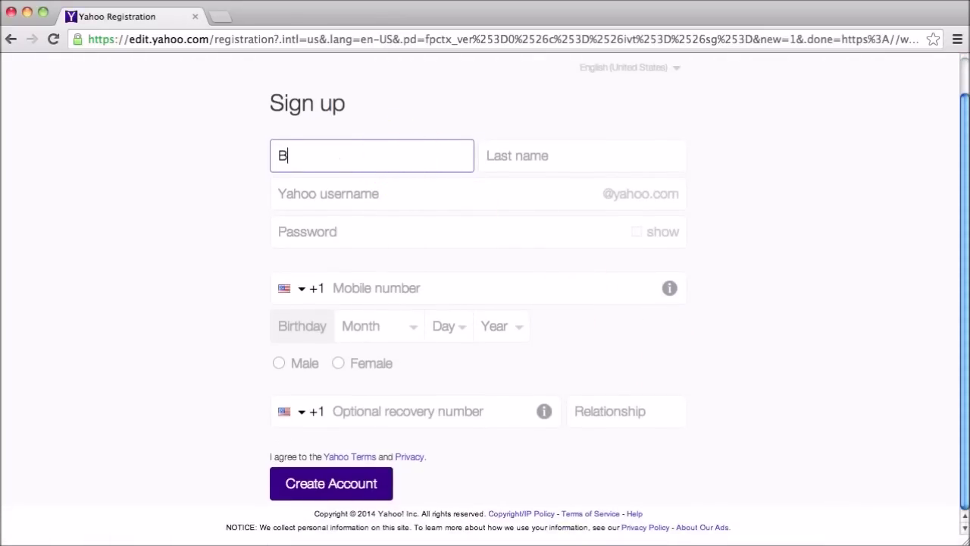
key(Tab)
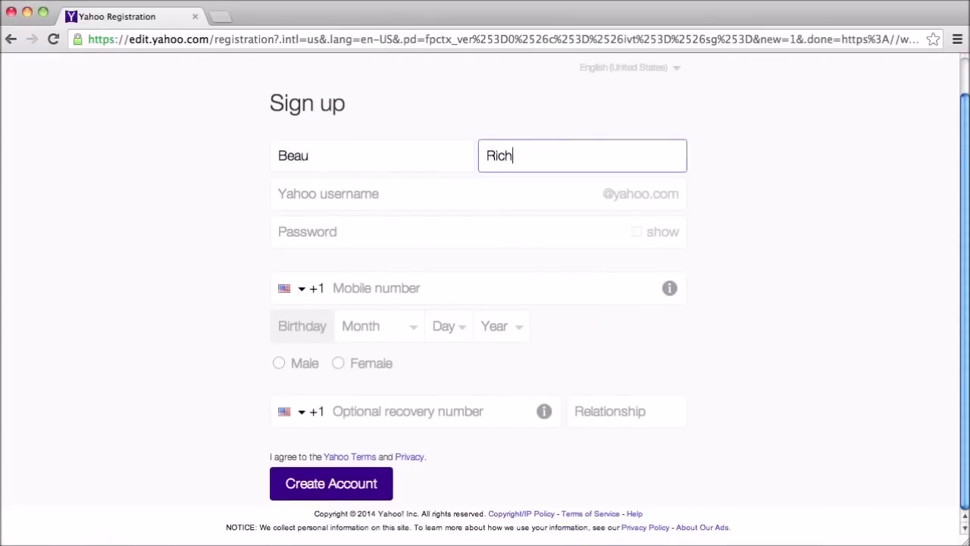
key(Tab)
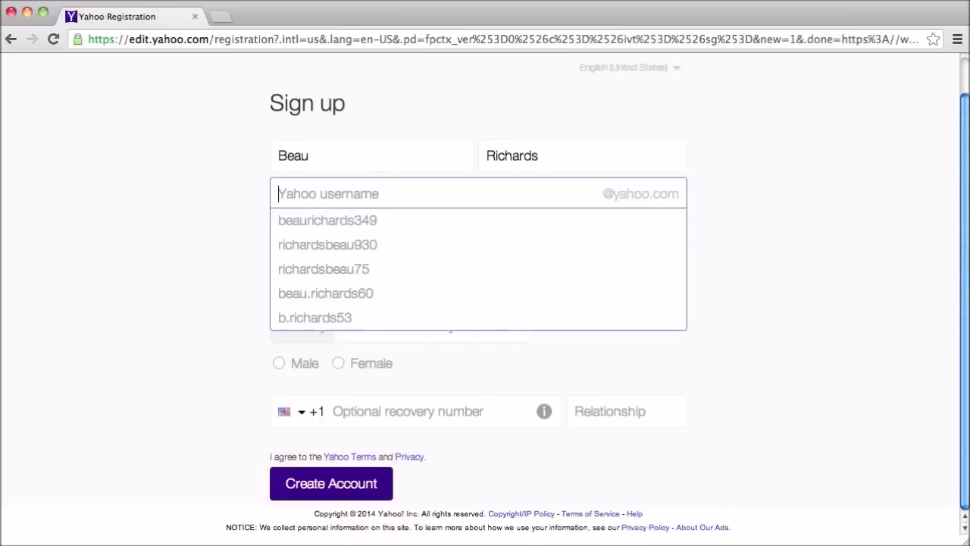
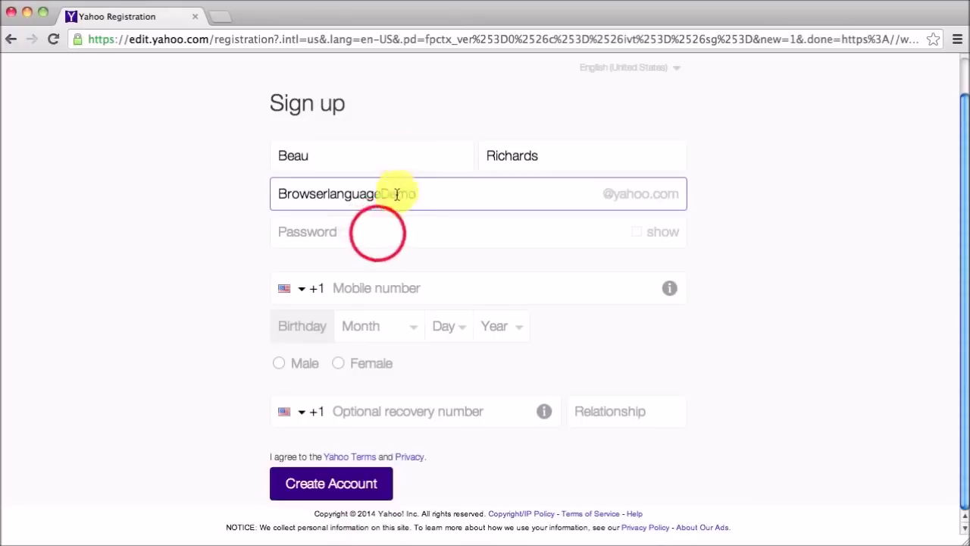
Enter a new username and begin typing the account password.
click(378, 233)
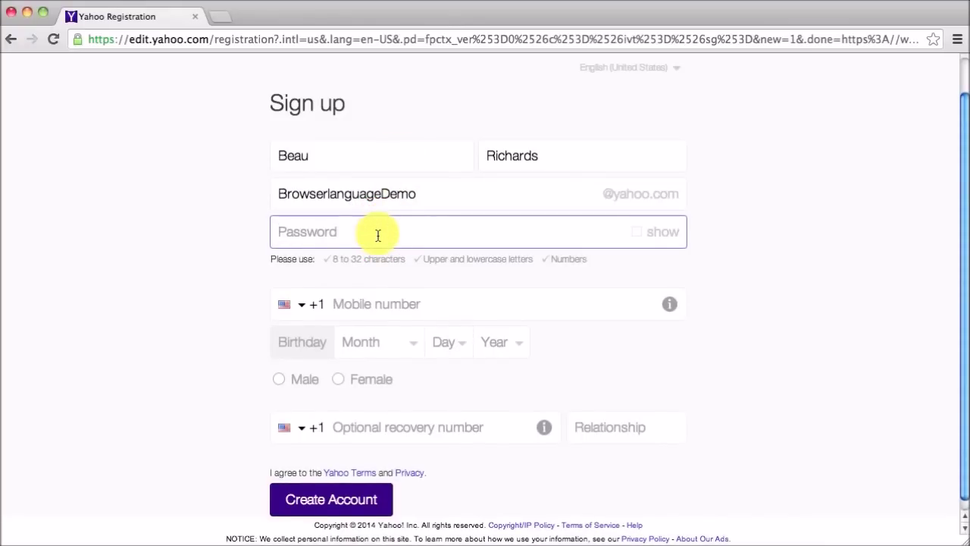
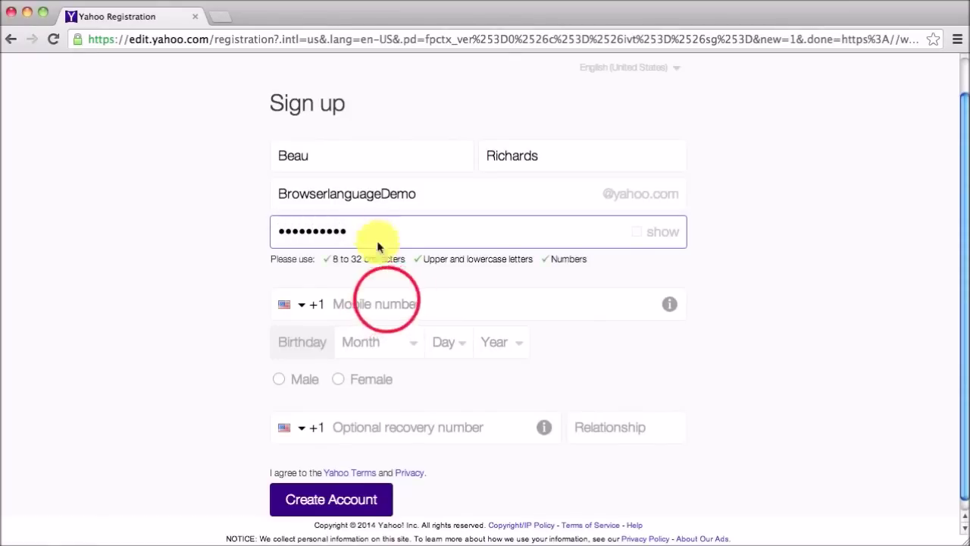
click(384, 297)
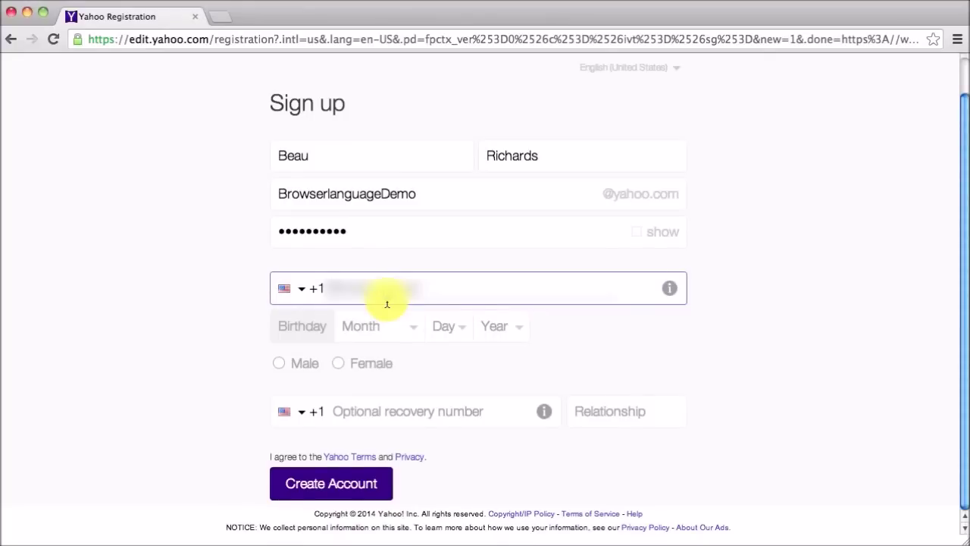
text(555)
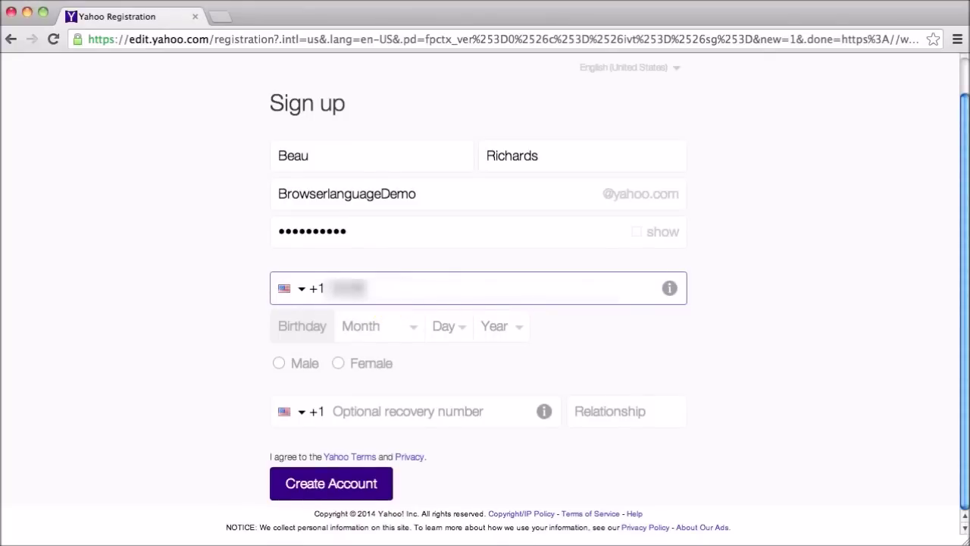
text(5555)
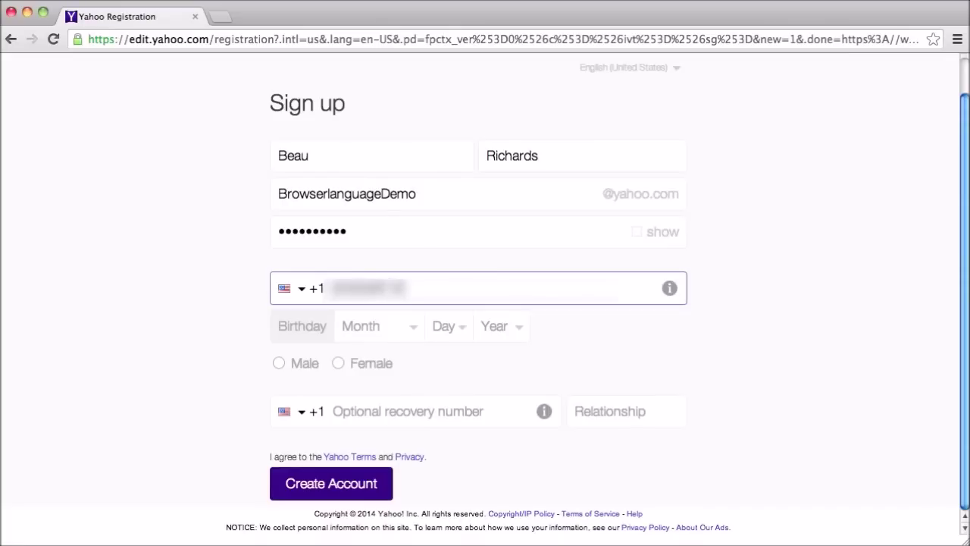
text(555)
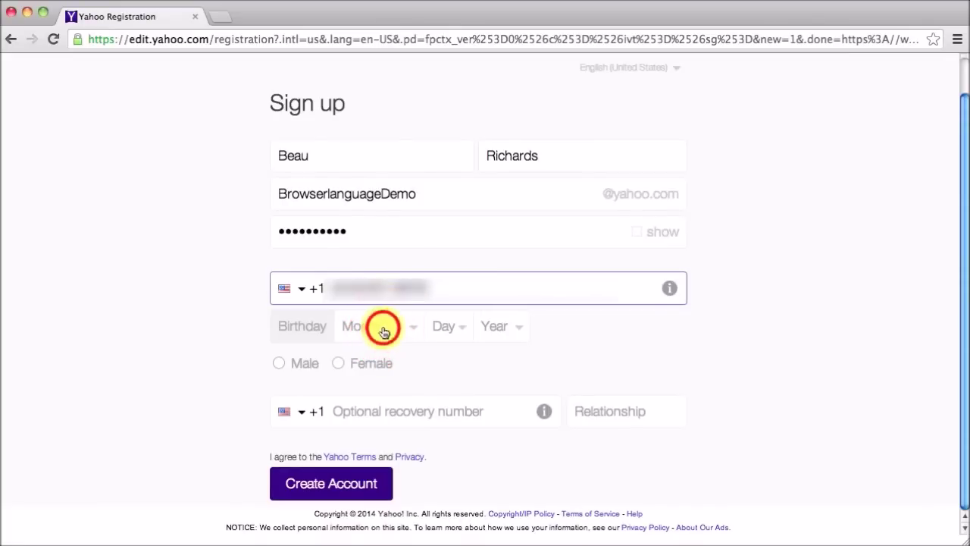
click(383, 327)
click(365, 471)
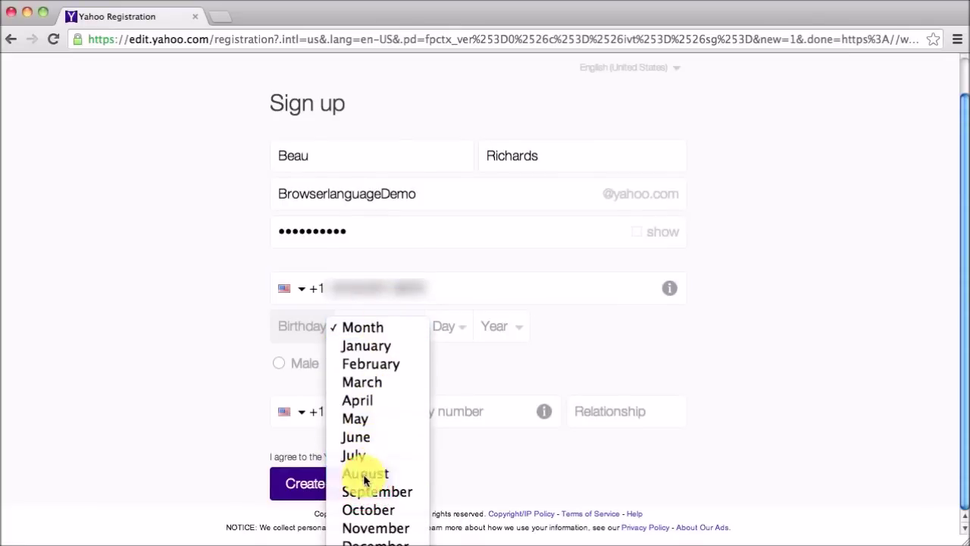
click(449, 323)
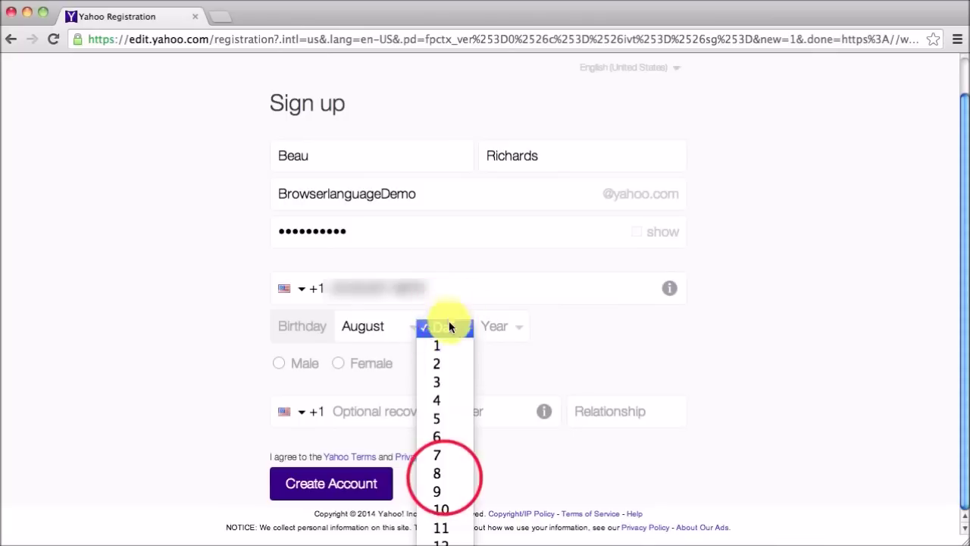
click(444, 472)
click(499, 343)
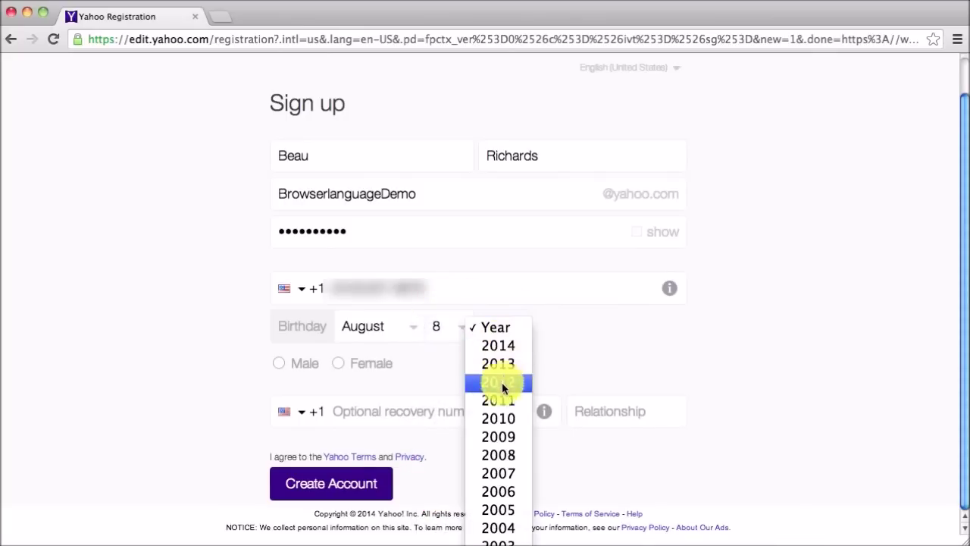
scroll(502, 454, down, 5)
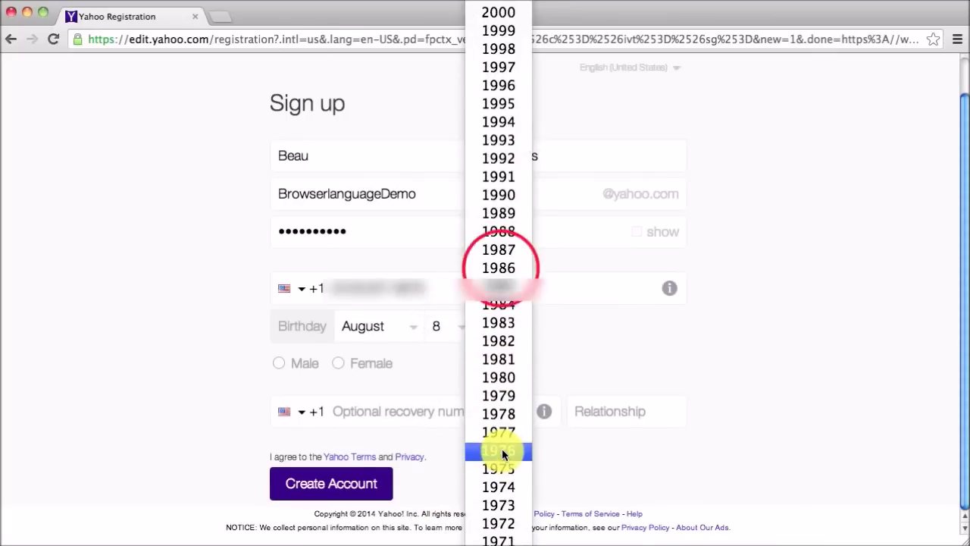
click(500, 269)
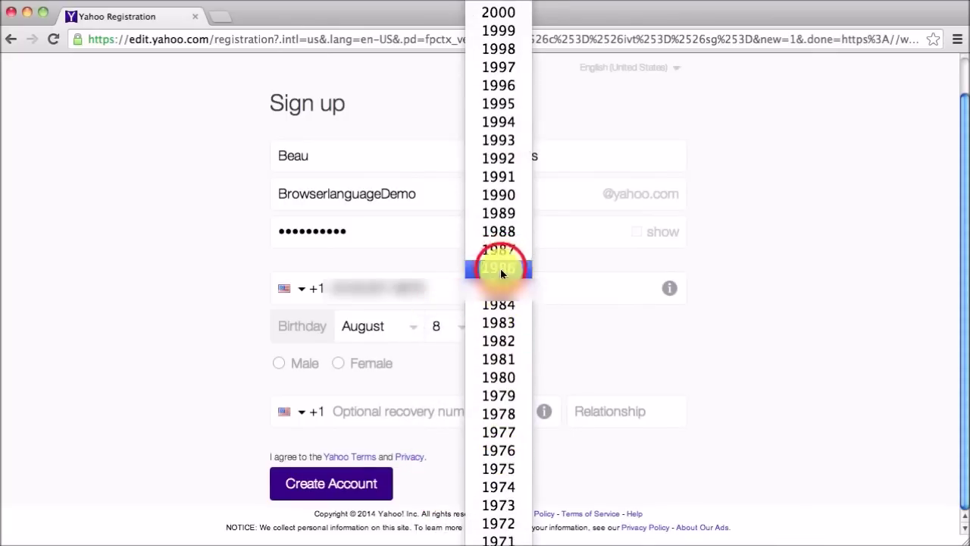
click(278, 364)
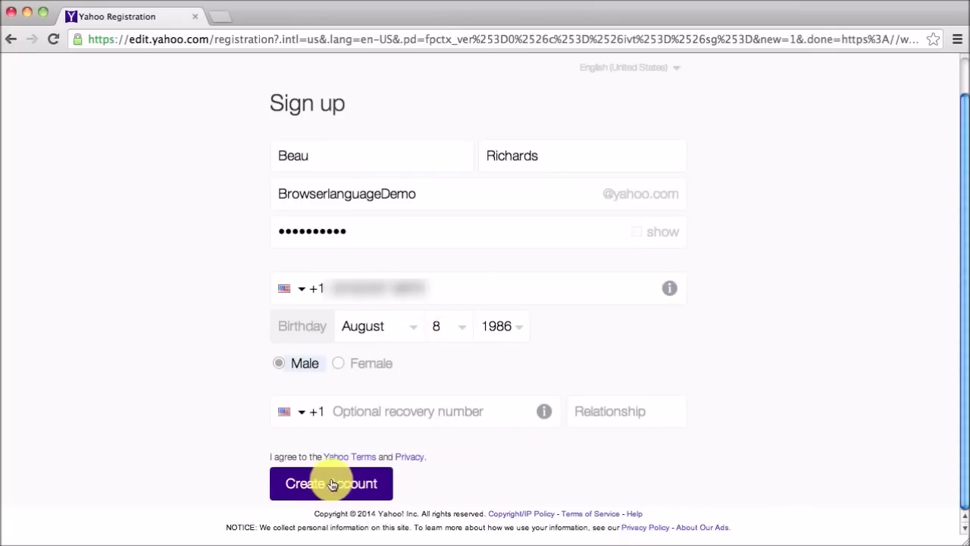
click(331, 485)
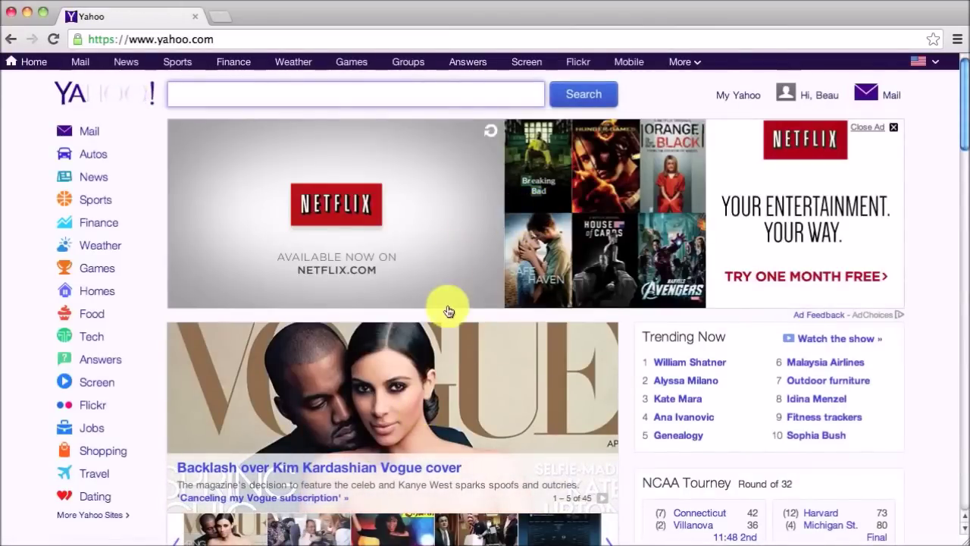
Open the account menu to confirm the new account is signed in.
click(809, 88)
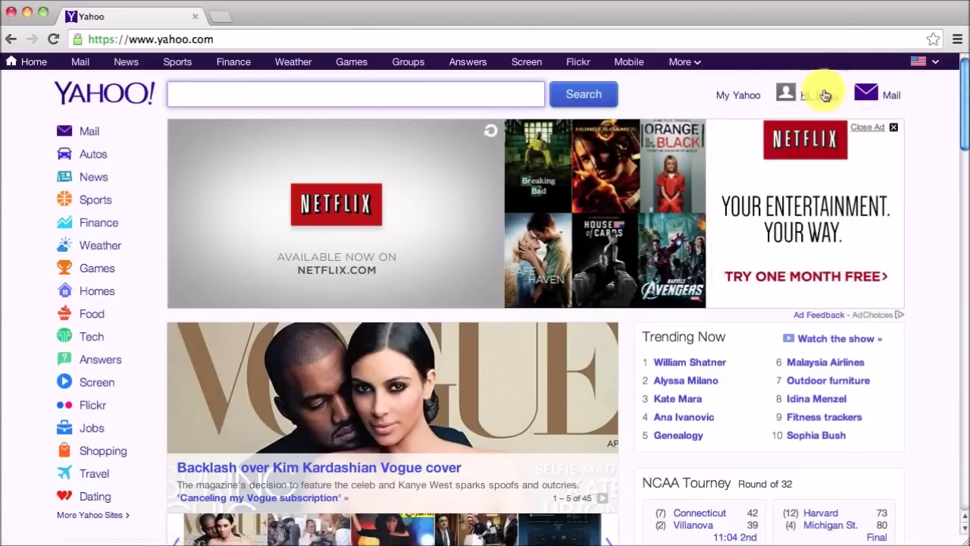
Open Yahoo Mail and skip the inbox theme prompt to reach the empty inbox.
click(882, 101)
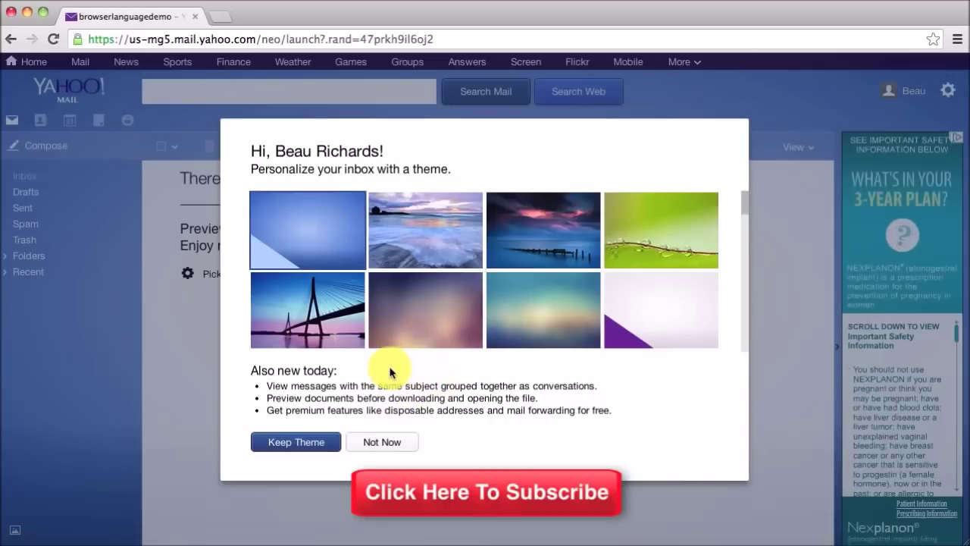
click(384, 447)
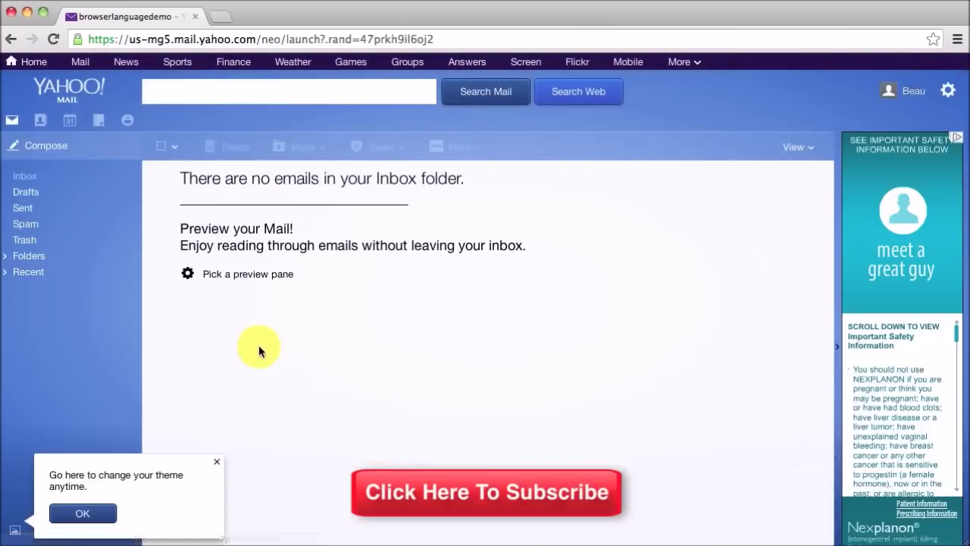